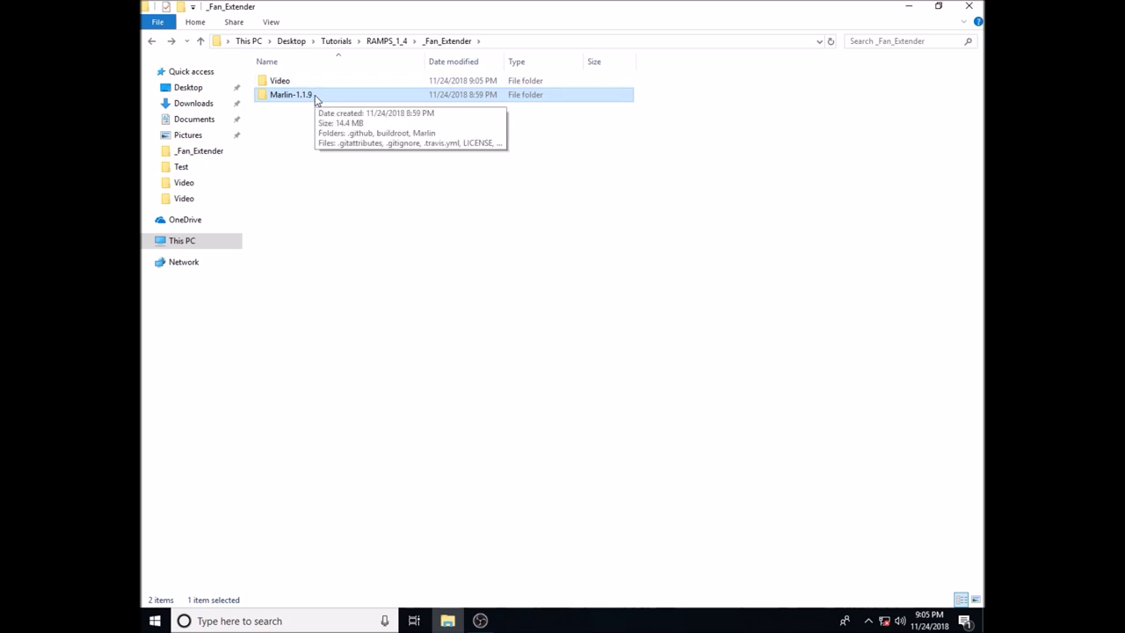
Open Marlin.ino from the Marlin-1.1.9\Marlin folder in Arduino 1.8.7.
double_click(283, 99)
double_click(281, 108)
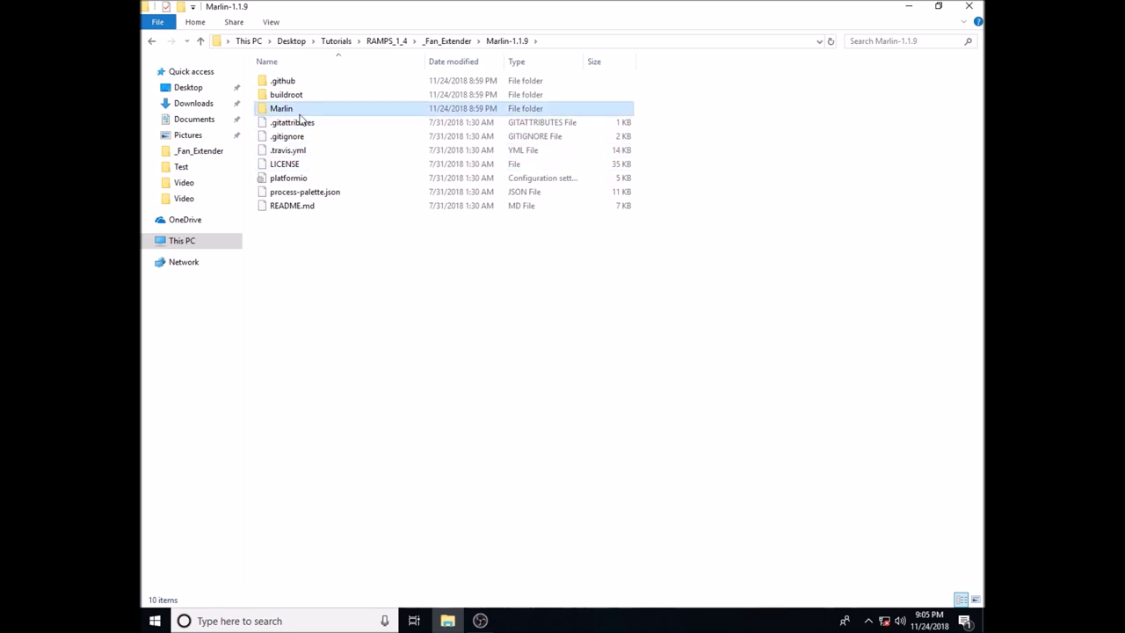
click(289, 167)
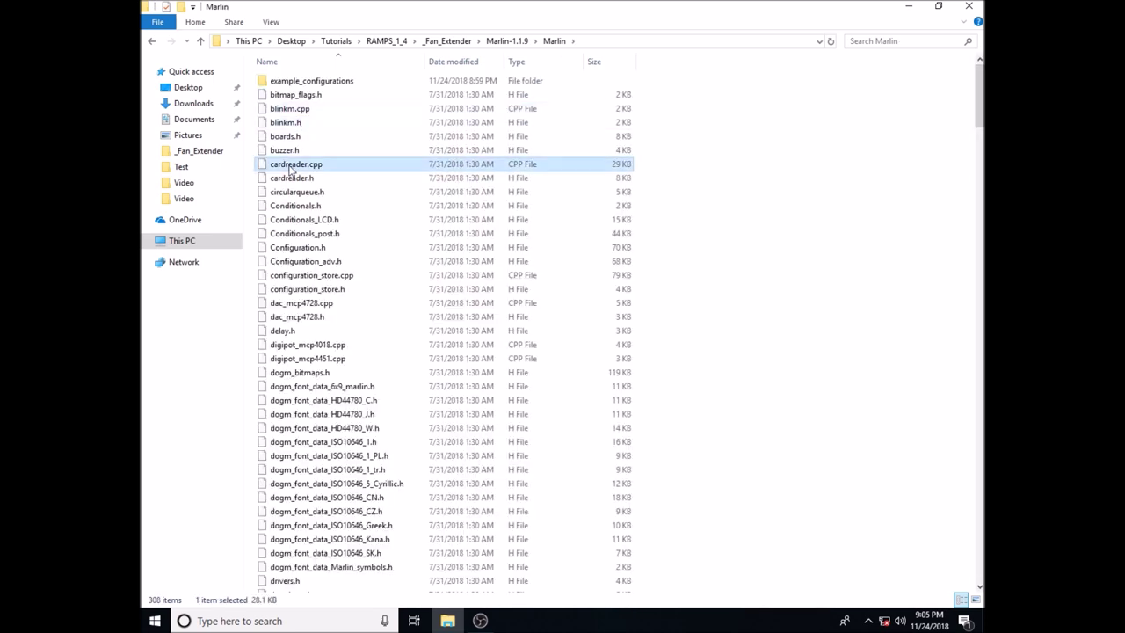
key(m)
click(290, 146)
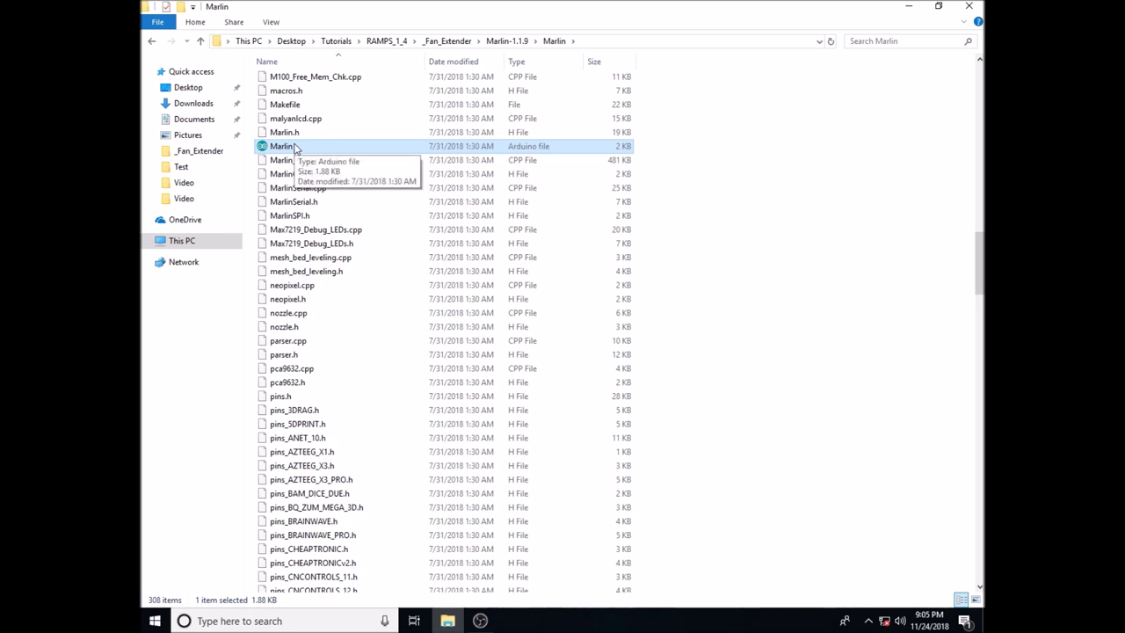
double_click(295, 147)
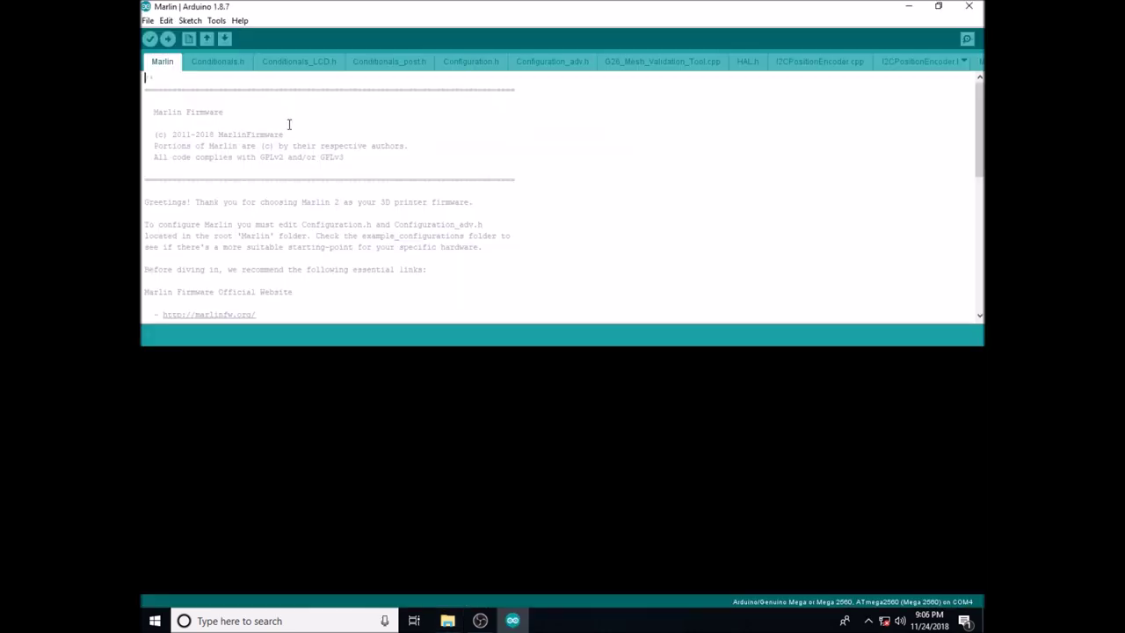
Find 'motherboard' in Configuration.h and confirm the board is BOARD_RAMPS_14_EFB.
click(451, 63)
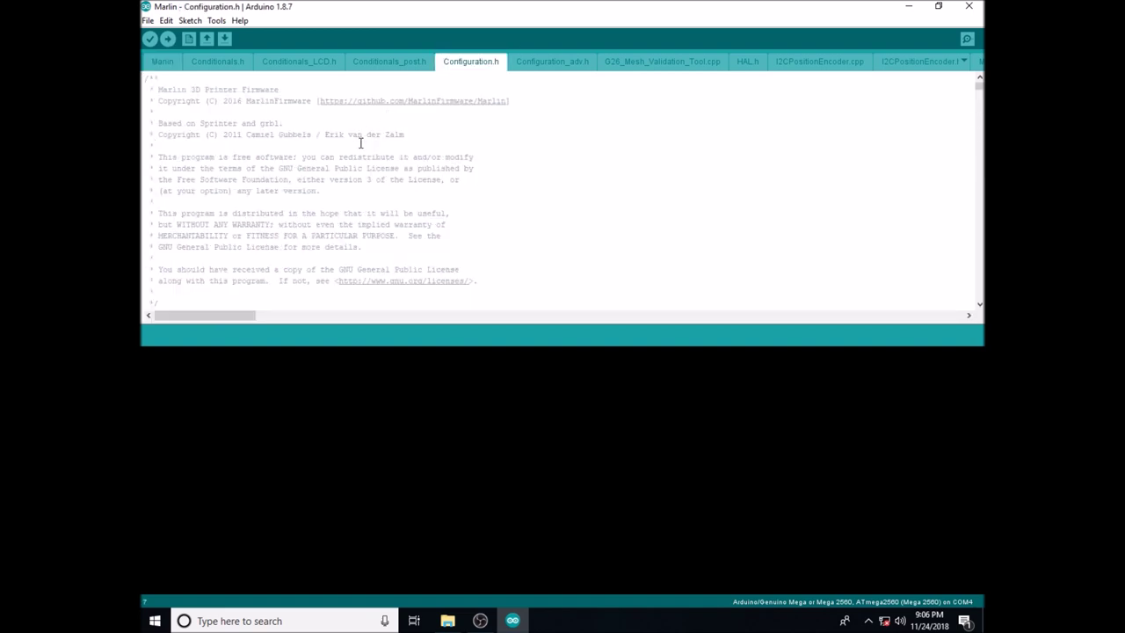
key(ctrl+f)
text(mo)
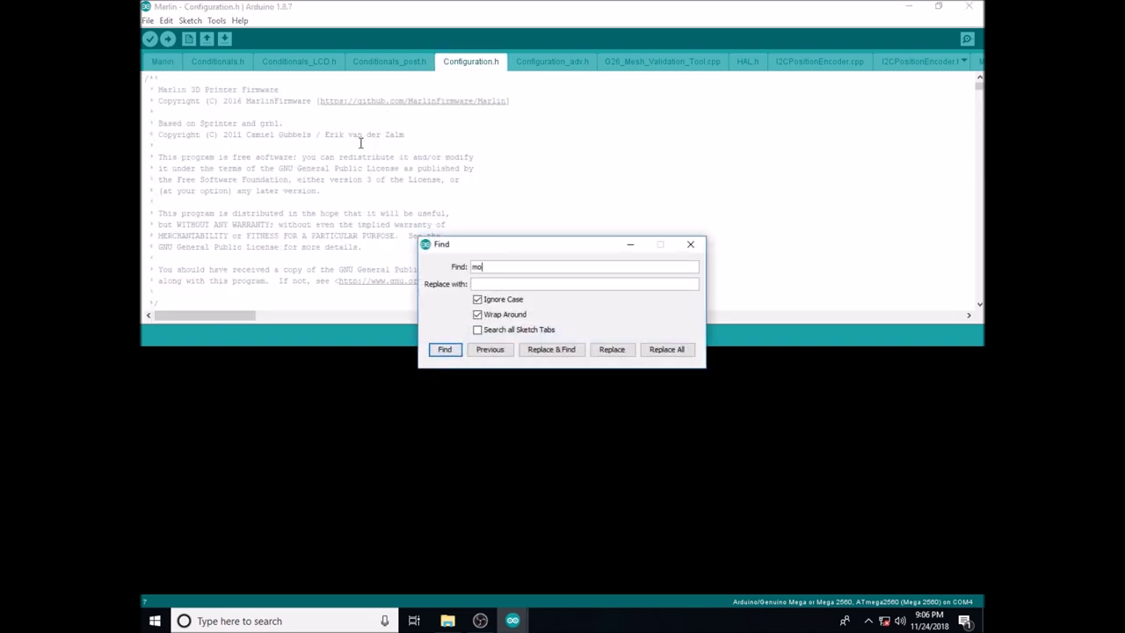
text(therboa)
text(rd)
key(Return)
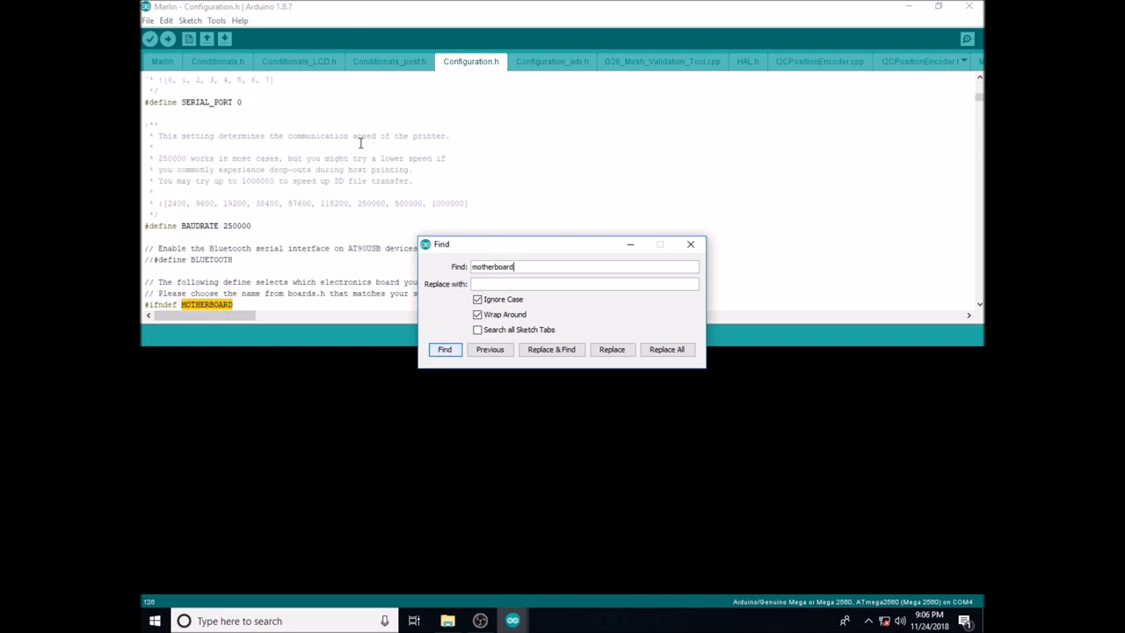
click(690, 244)
scroll(300, 213, down, 1)
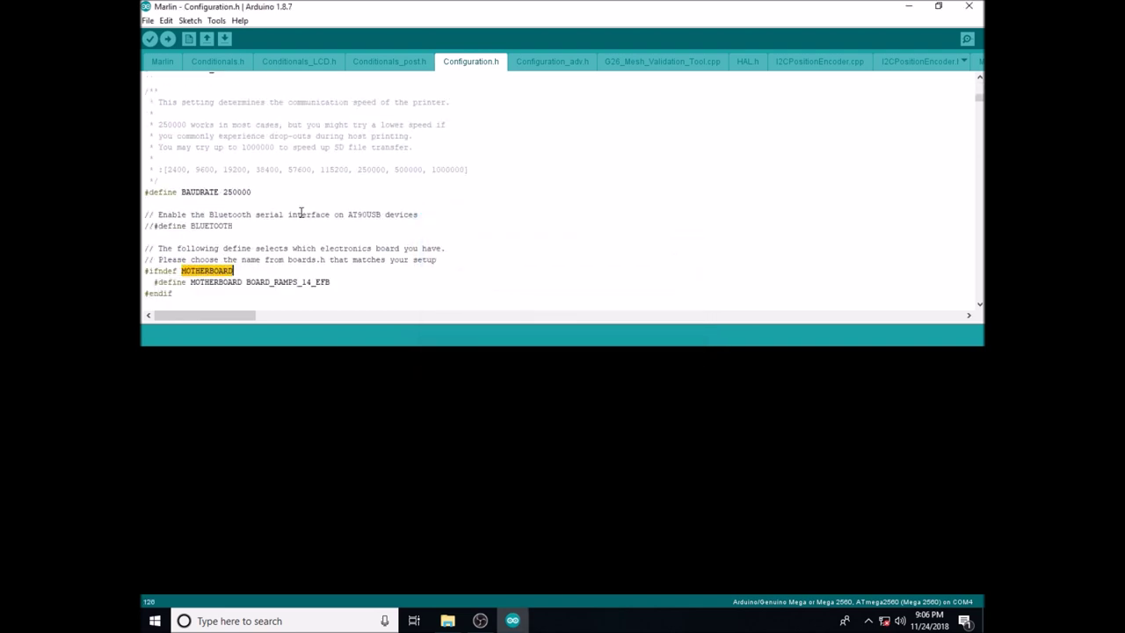
drag(332, 283, 245, 283)
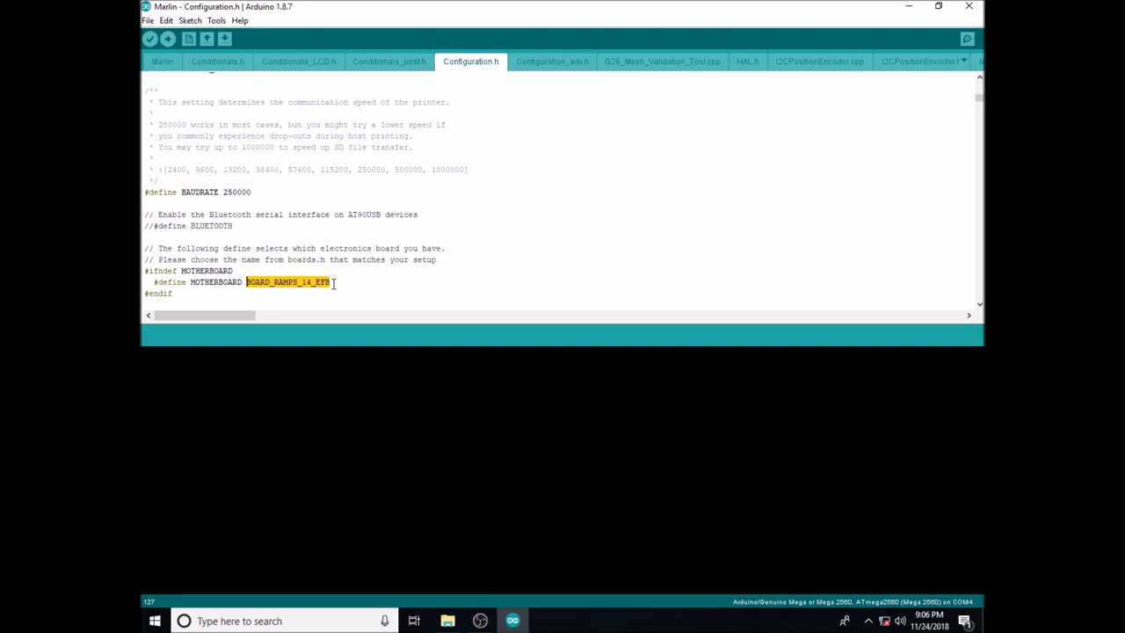
drag(331, 282, 315, 283)
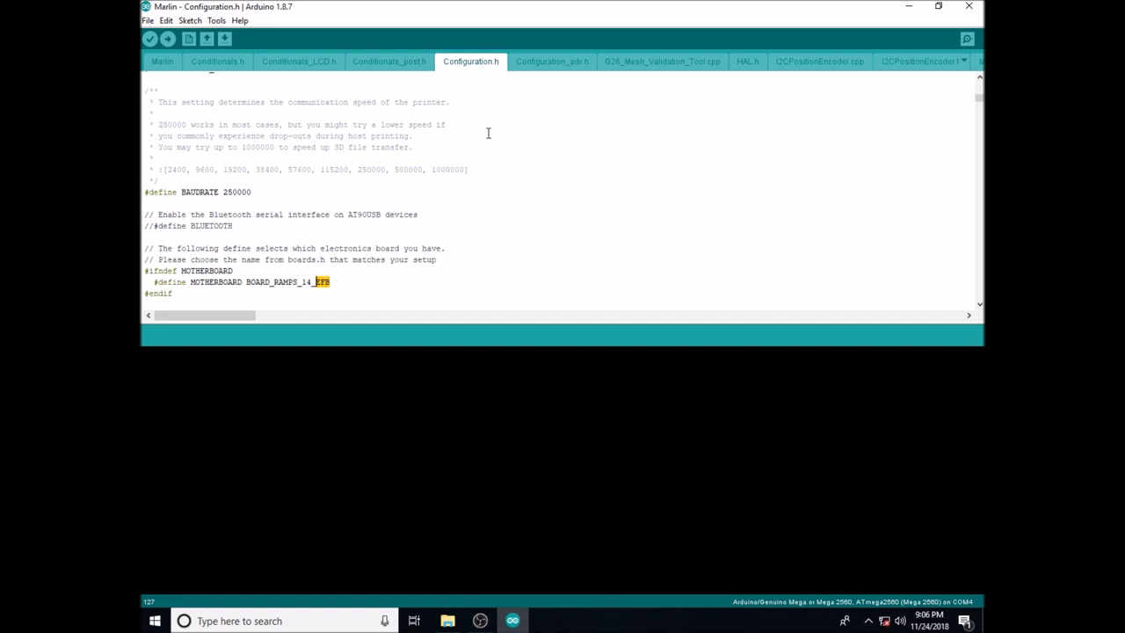
click(542, 63)
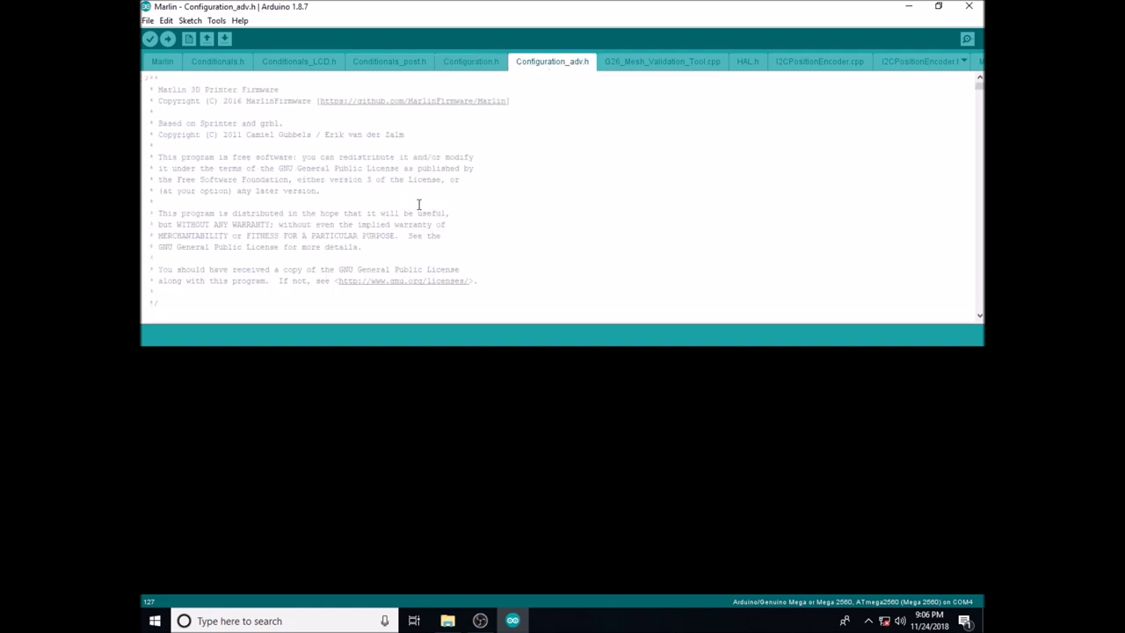
Search Configuration_adv.h to locate the Controller Fan section.
key(ctrl+f)
text(controller)
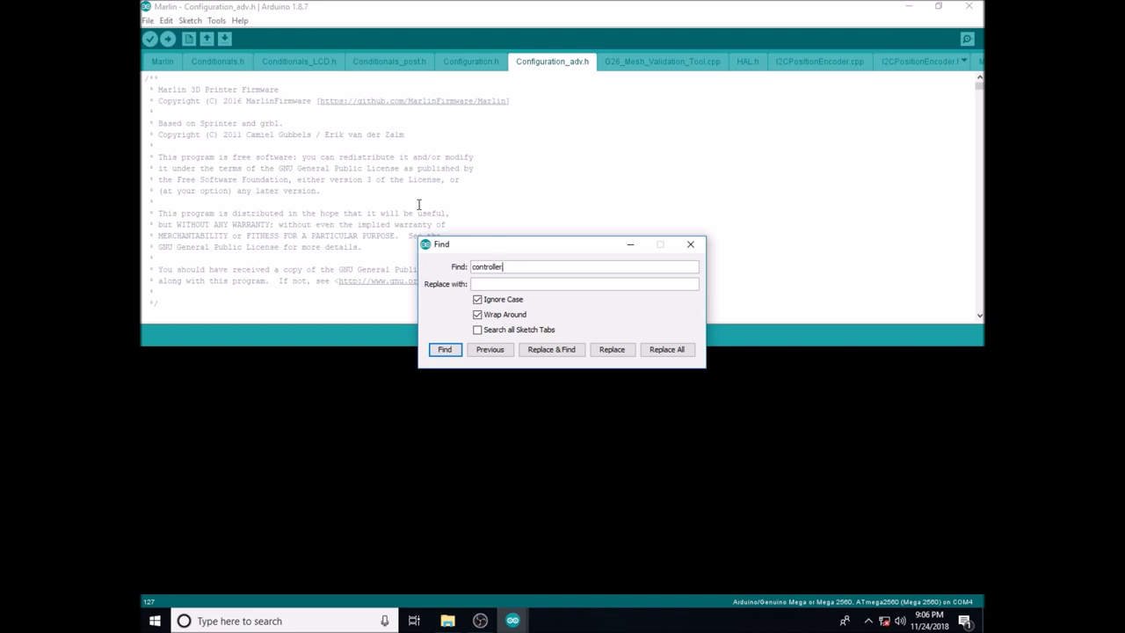
key(Return)
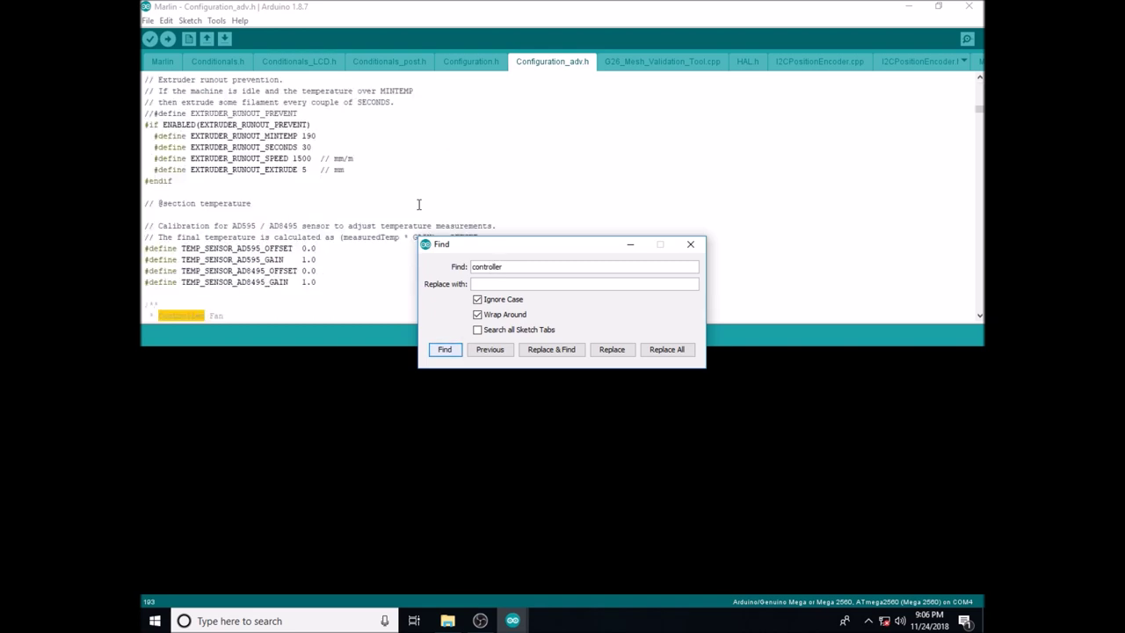
click(691, 243)
scroll(440, 229, down, 3)
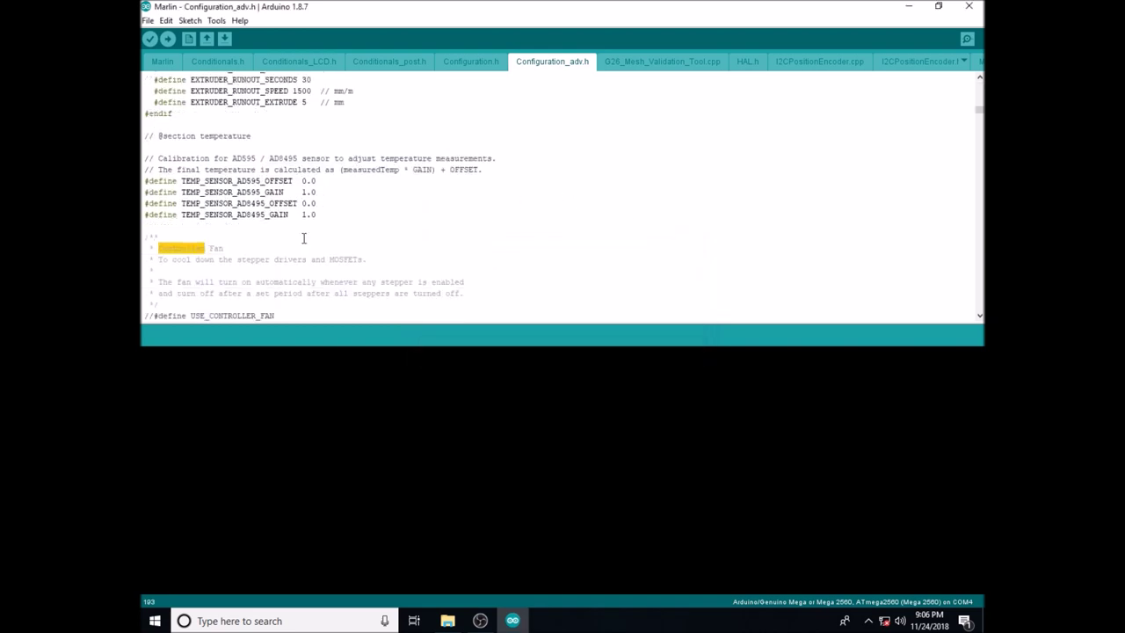
scroll(278, 248, down, 1)
Uncomment the USE_CONTROLLER_FAN line to enable the controller fan.
click(279, 248)
drag(279, 248, 145, 248)
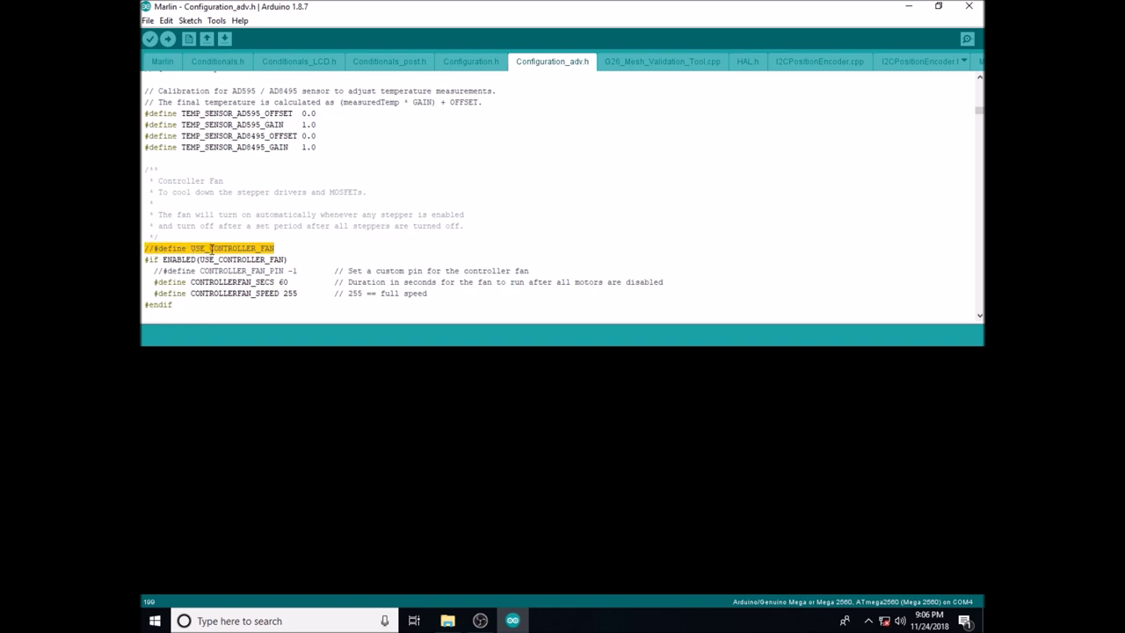
click(154, 248)
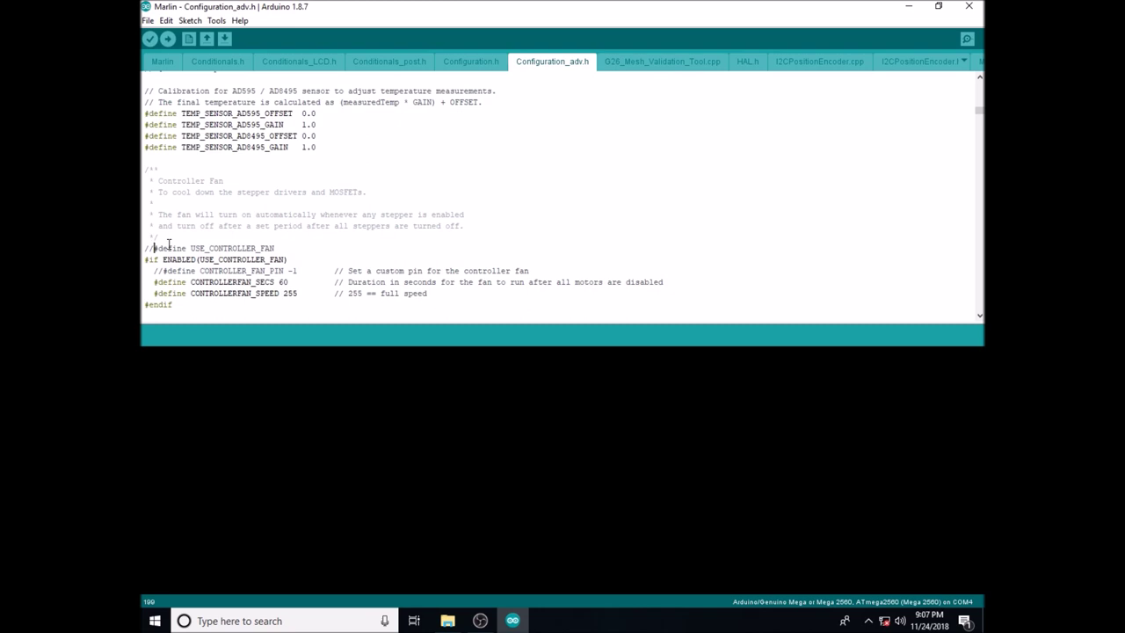
key(BackSpace)
key(BackSpace)
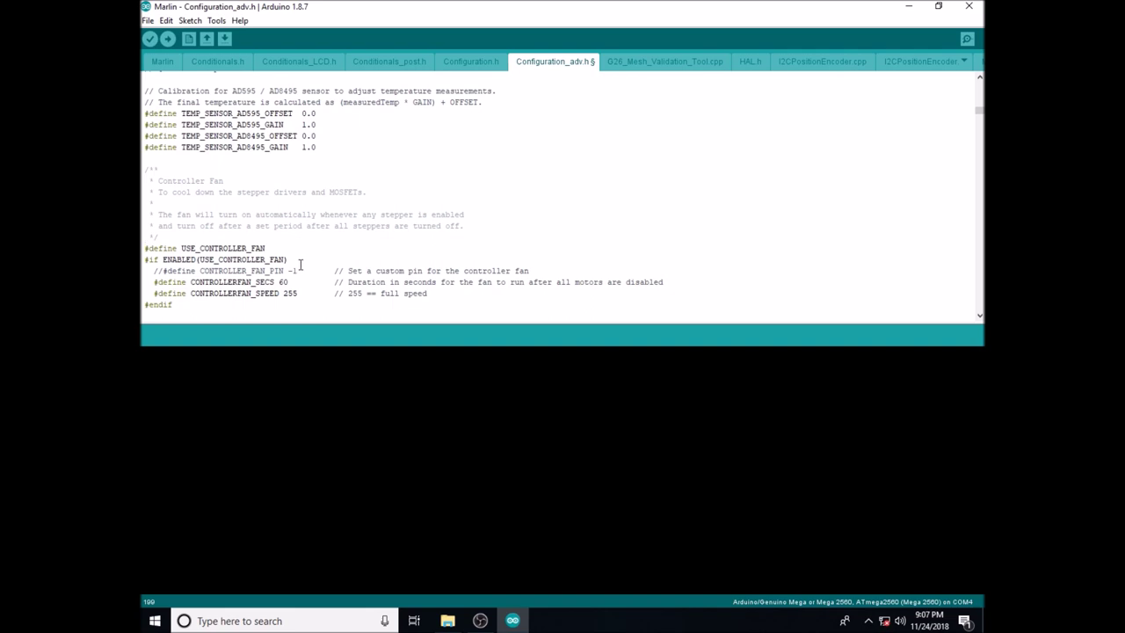
Uncomment CONTROLLER_FAN_PIN and change its value from -1 to 6.
drag(301, 271, 165, 270)
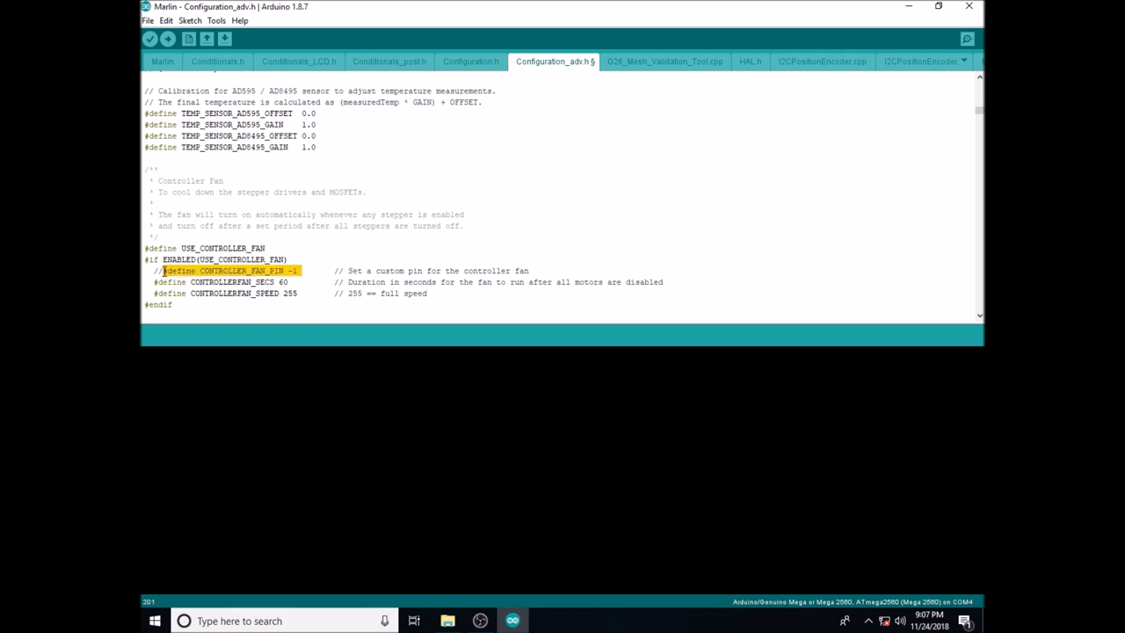
click(164, 270)
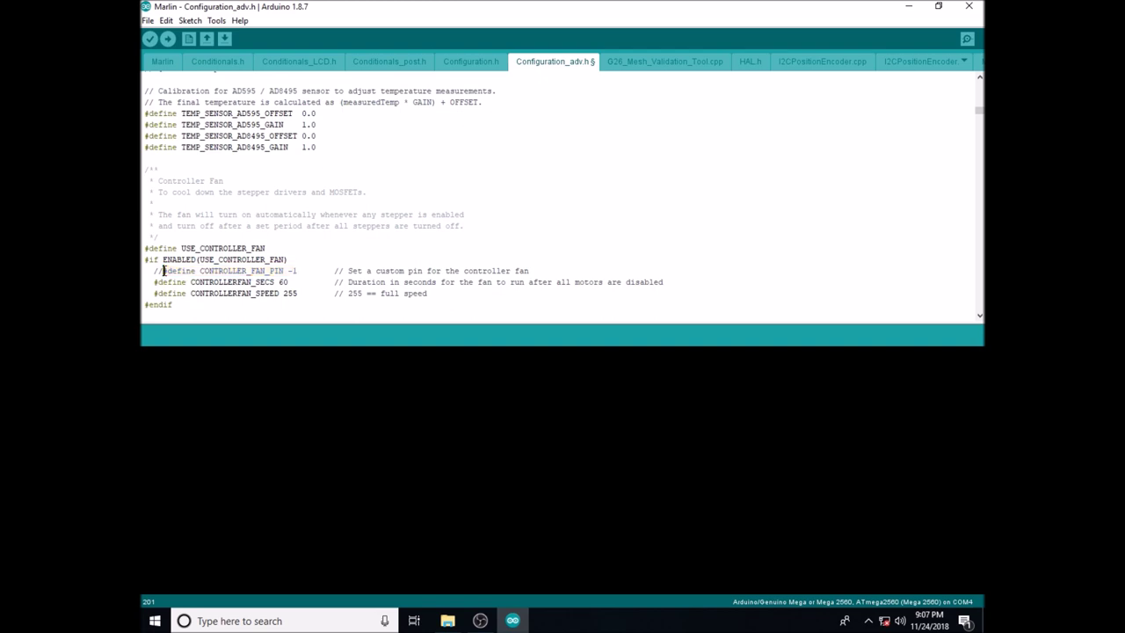
key(BackSpace)
key(BackSpace)
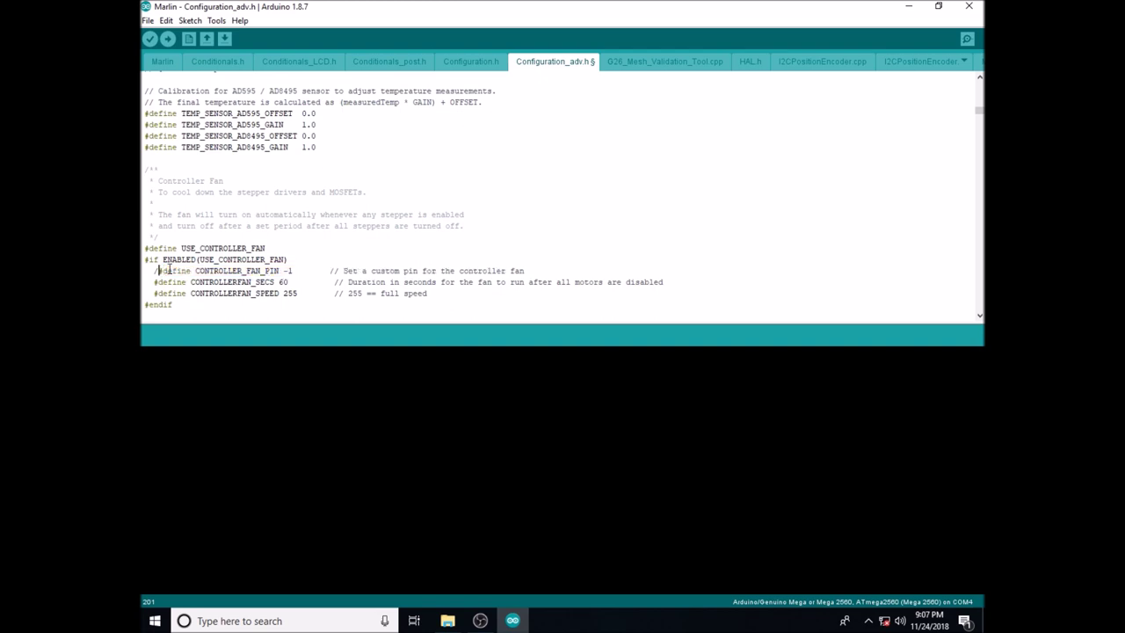
click(288, 273)
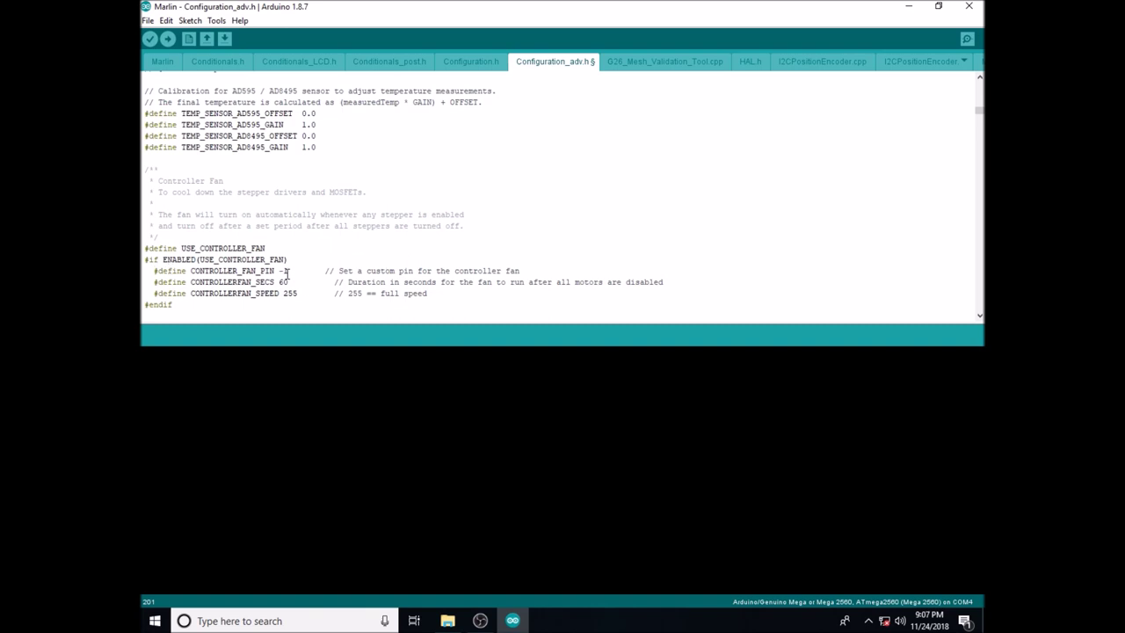
double_click(287, 273)
click(288, 272)
key(BackSpace)
key(BackSpace)
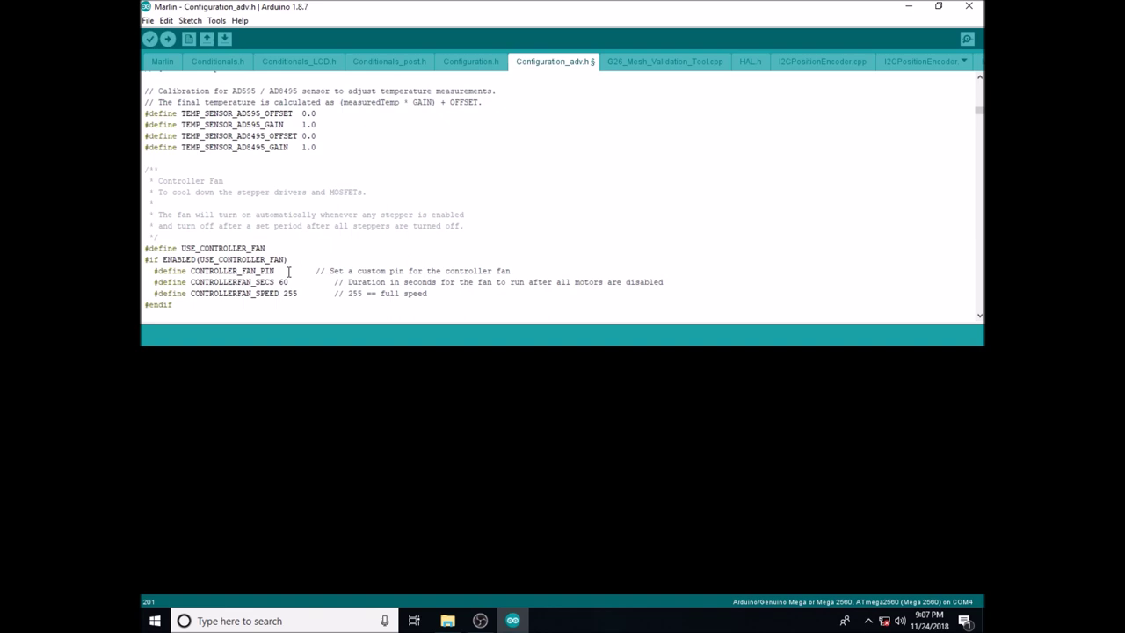
text(6)
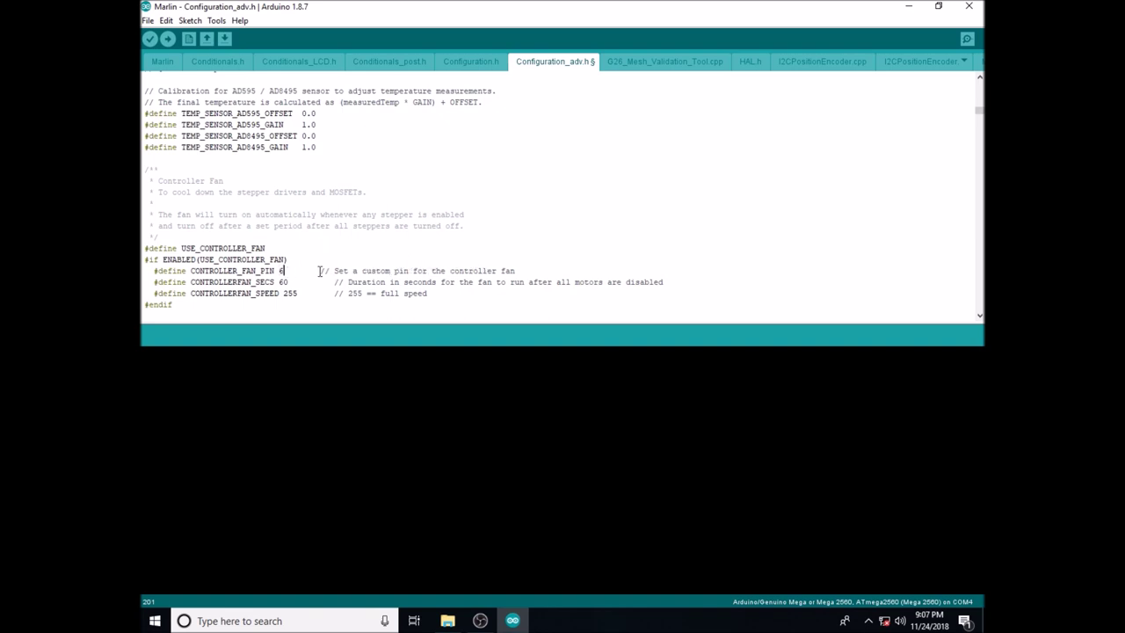
Set the controller fan run time to 5 seconds and speed to 200.
drag(290, 281, 290, 285)
text(5)
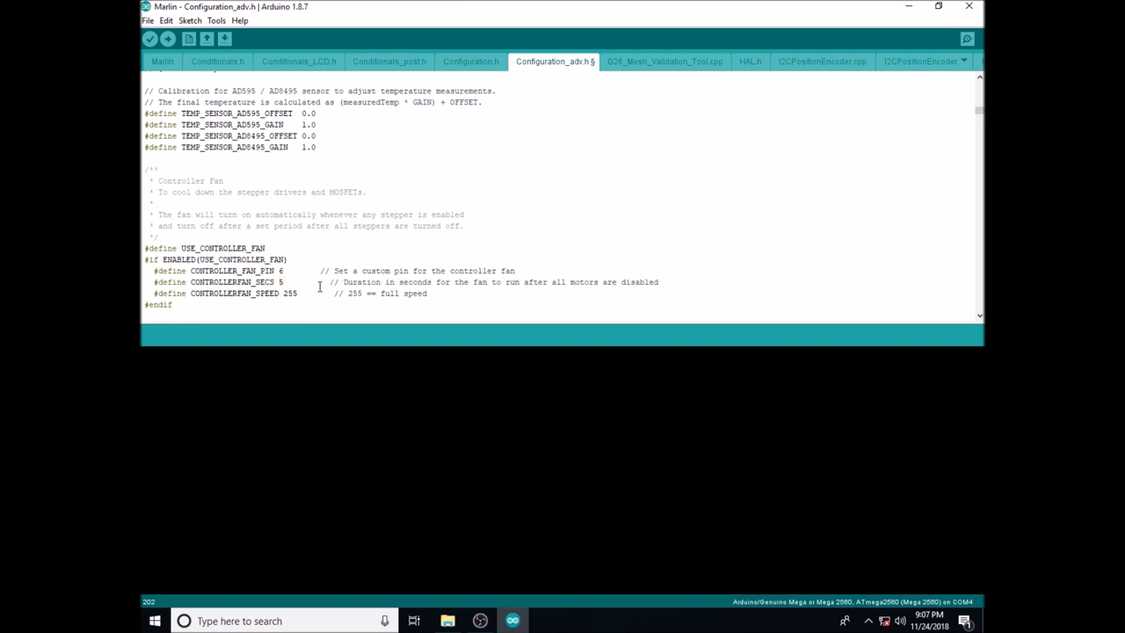
drag(299, 292, 283, 294)
text(200)
Check the Mega 2560 board and COM port settings in the Tools menu.
click(216, 20)
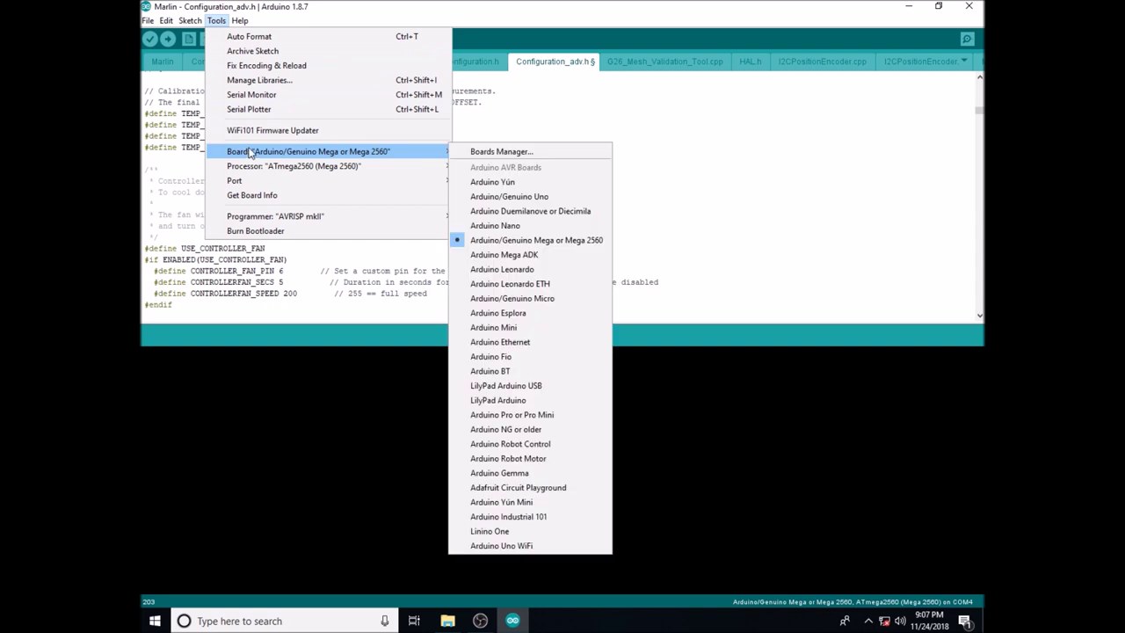
mouse_move(234, 180)
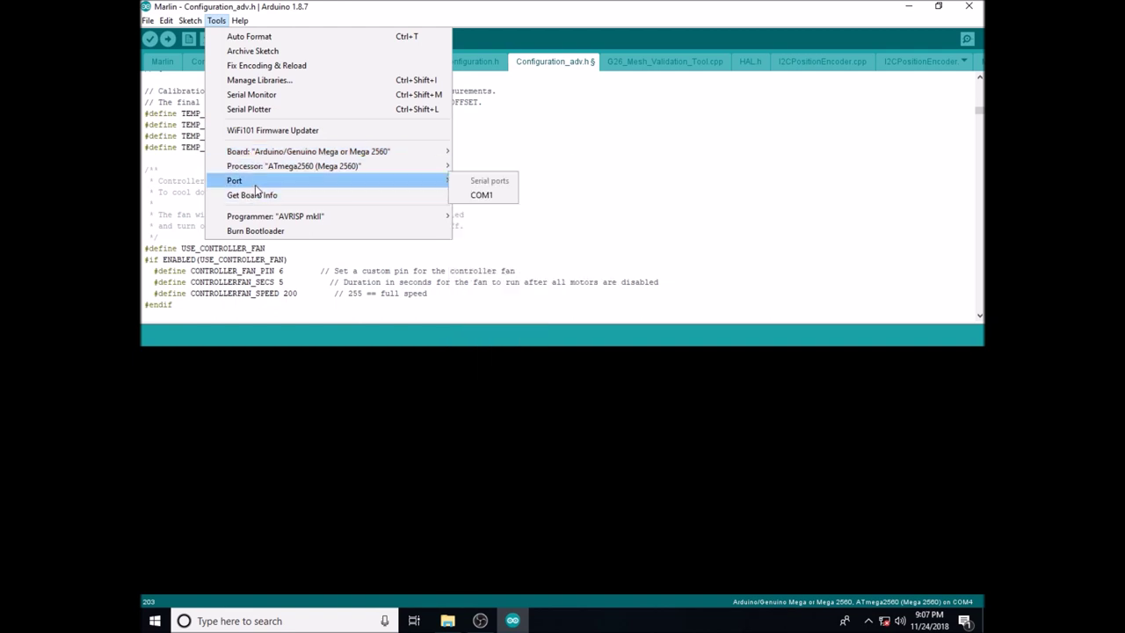
click(606, 132)
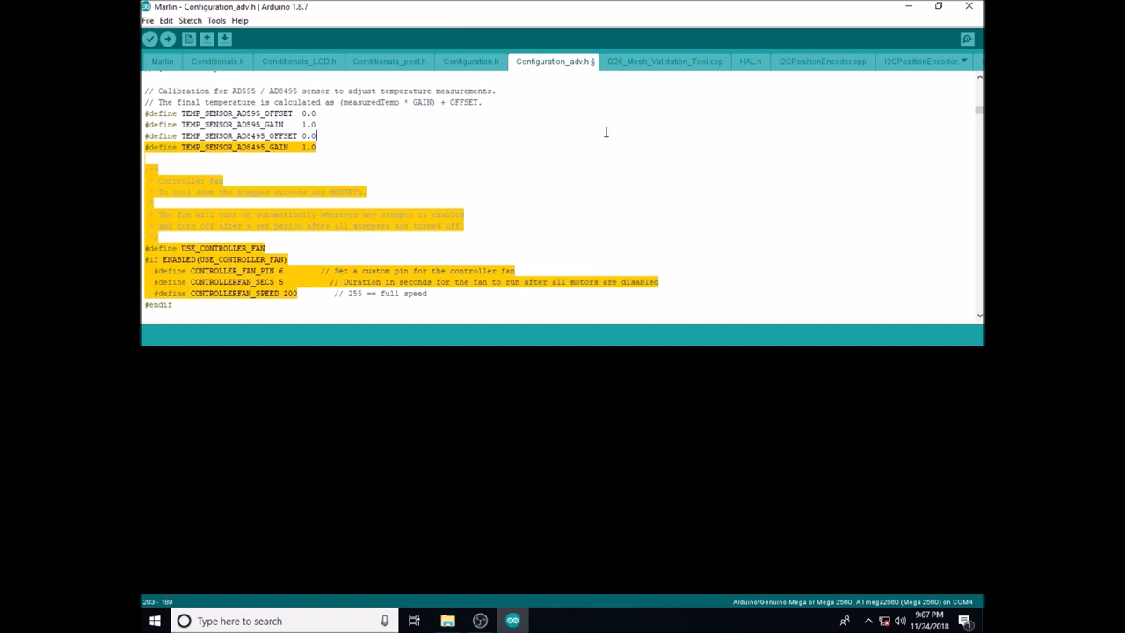
click(217, 20)
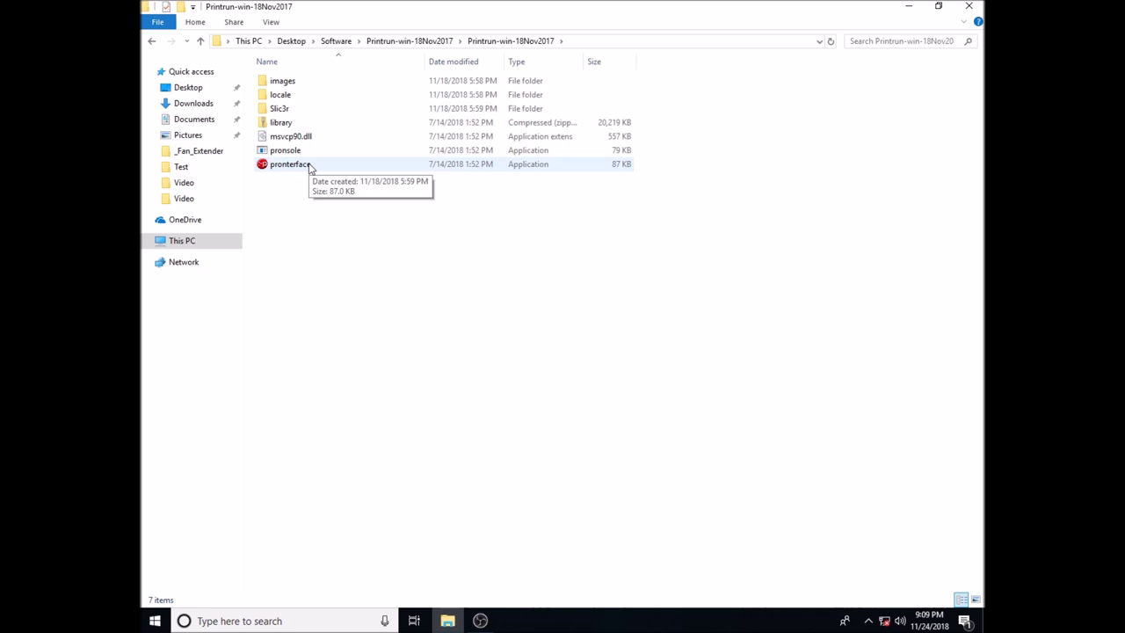
Launch Pronterface and connect to the printer on COM4 at 250000.
double_click(310, 165)
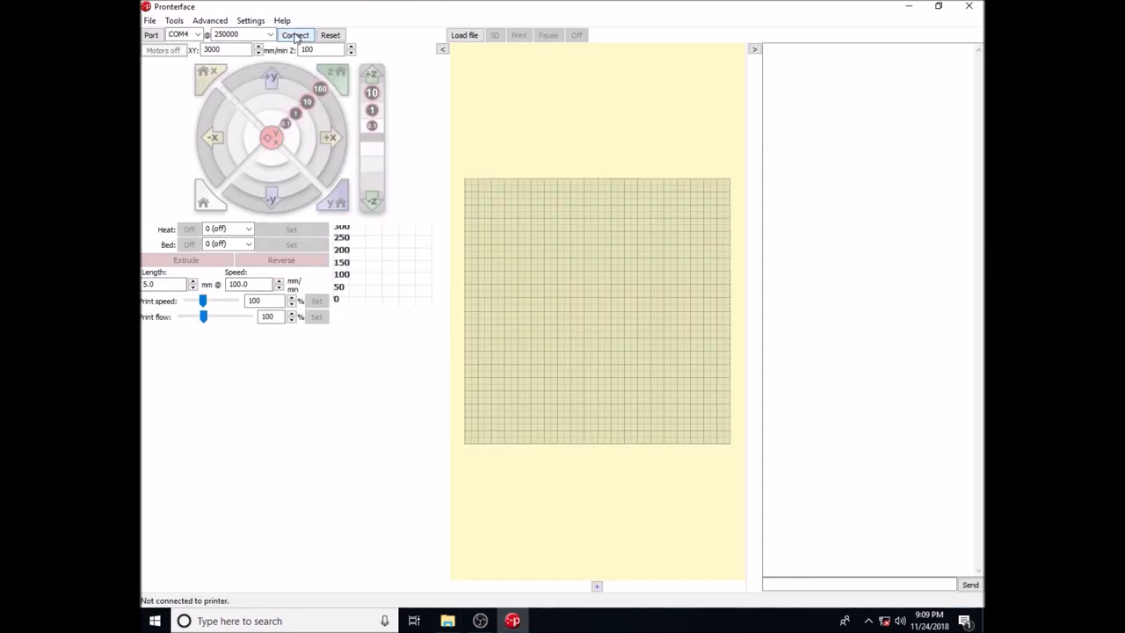
click(296, 38)
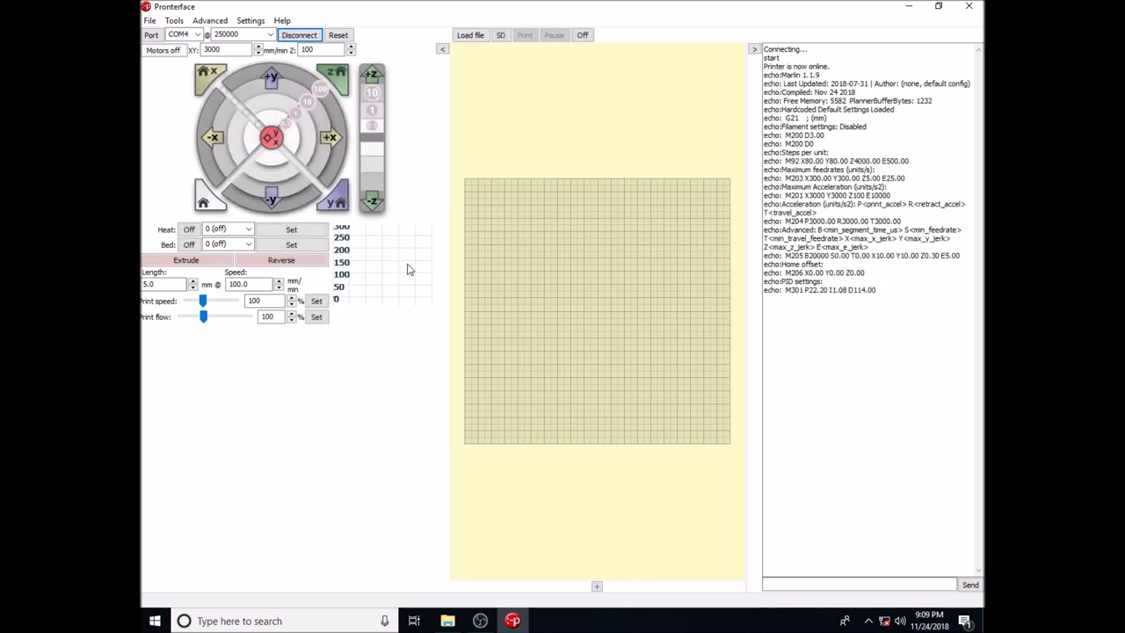